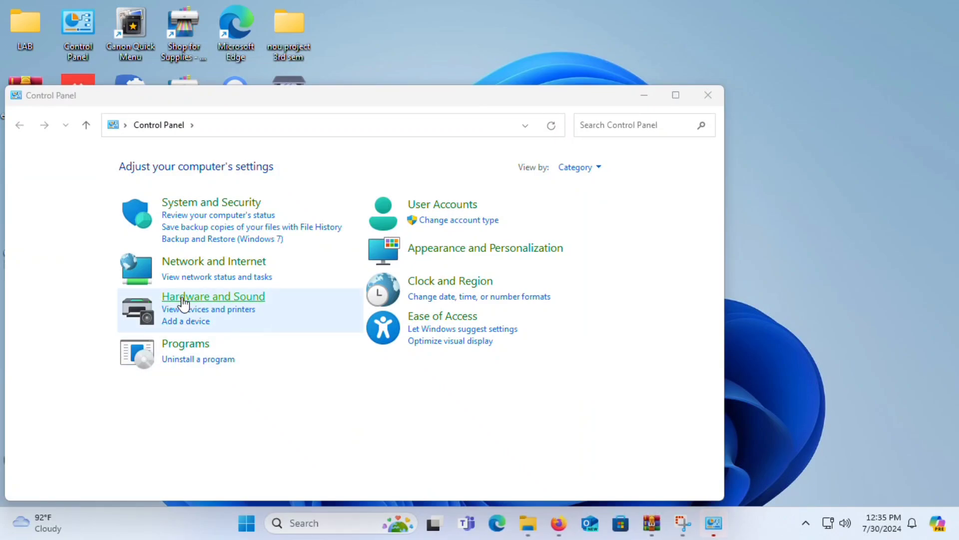
Step: Open the Printers & scanners settings from Hardware and Sound and look through the list of installed printers
{"action": "left_click", "coordinate": [184, 299]}
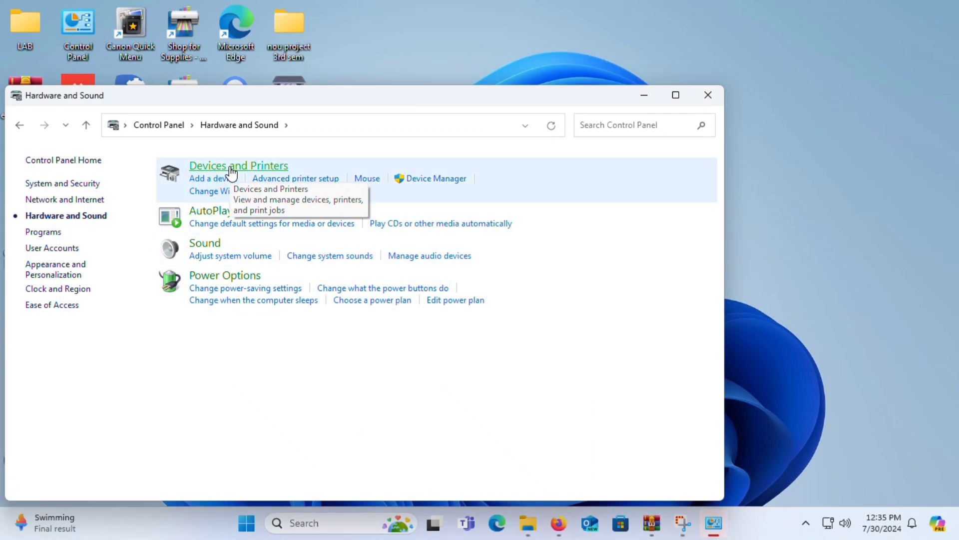
{"action": "left_click", "coordinate": [231, 168]}
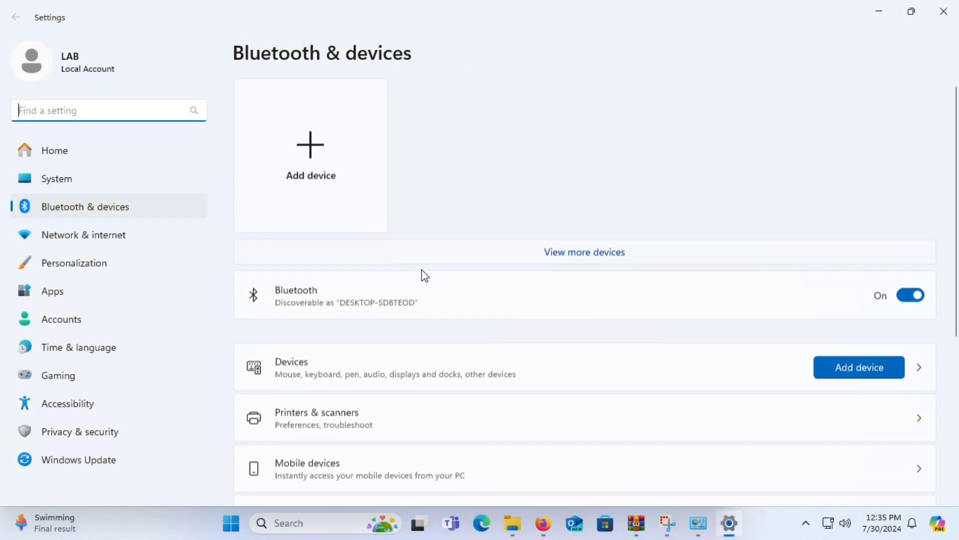
{"action": "scroll", "coordinate": [420, 290], "scroll_direction": "down", "scroll_amount": 3}
{"action": "left_click", "coordinate": [326, 304]}
{"action": "scroll", "coordinate": [394, 328], "scroll_direction": "down", "scroll_amount": 5}
{"action": "scroll", "coordinate": [396, 328], "scroll_direction": "down", "scroll_amount": 8}
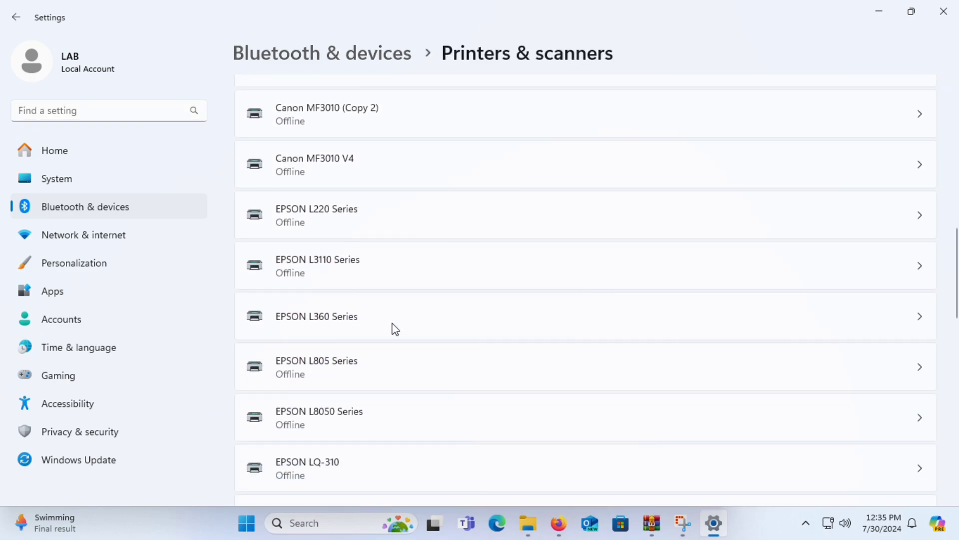
{"action": "scroll", "coordinate": [395, 328], "scroll_direction": "down", "scroll_amount": 6}
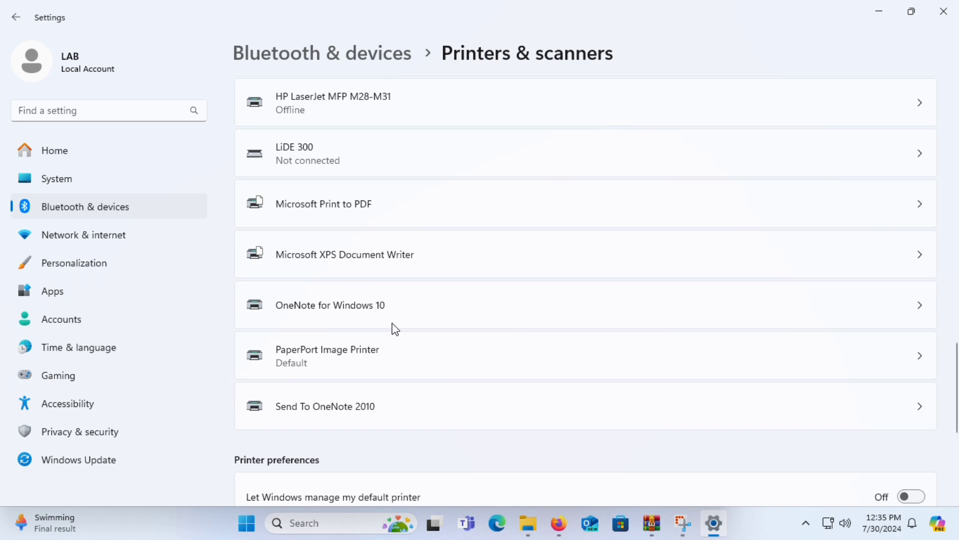
{"action": "scroll", "coordinate": [395, 328], "scroll_direction": "up", "scroll_amount": 12}
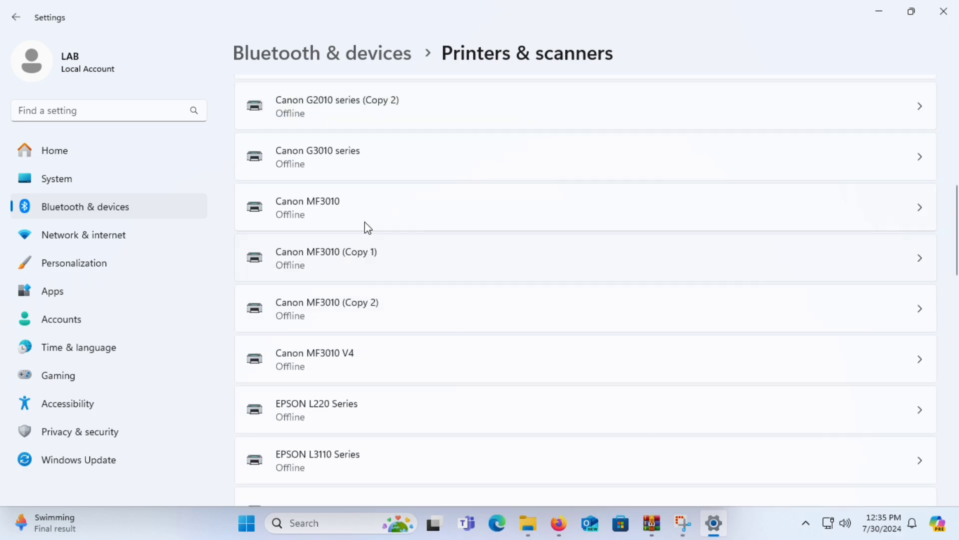
Step: Open the Canon MF3010 printer's settings, go to More devices and printers settings, and look through all listed devices
{"action": "left_click", "coordinate": [355, 201]}
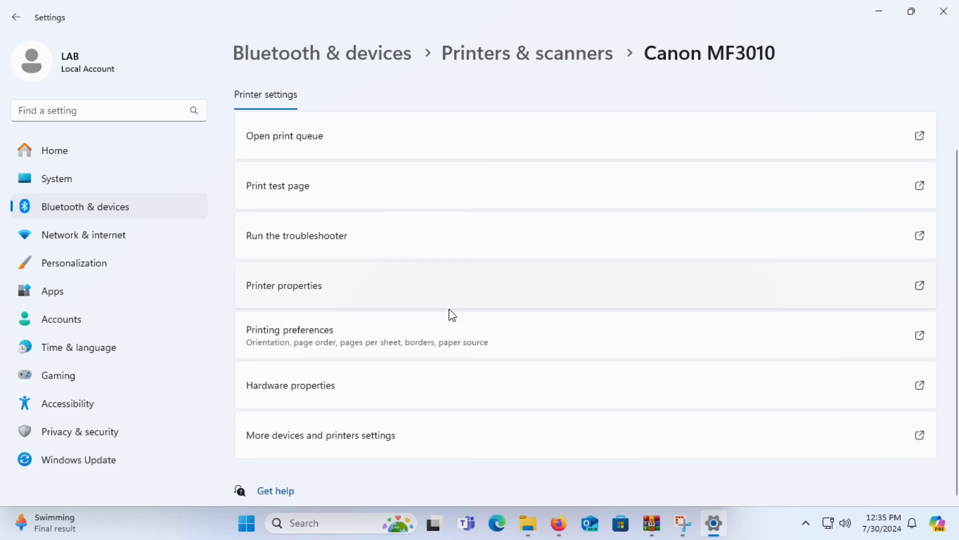
{"action": "left_click", "coordinate": [310, 435]}
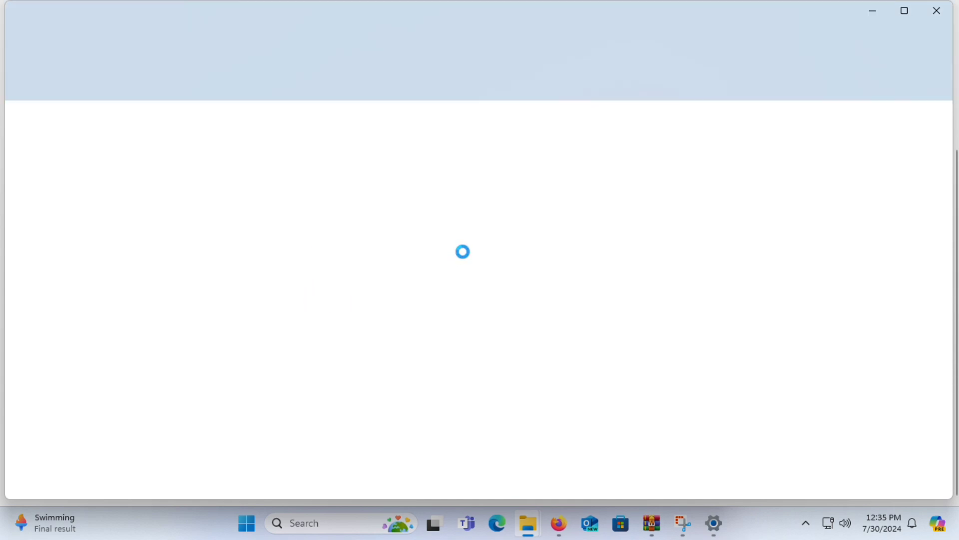
{"action": "scroll", "coordinate": [458, 260], "scroll_direction": "down", "scroll_amount": 5}
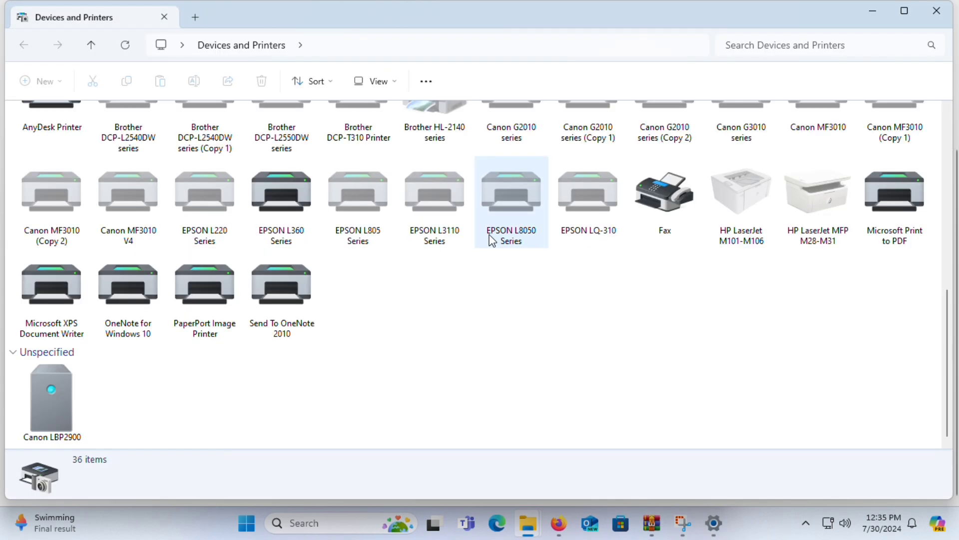
{"action": "scroll", "coordinate": [527, 287], "scroll_direction": "up", "scroll_amount": 5}
{"action": "scroll", "coordinate": [529, 289], "scroll_direction": "down", "scroll_amount": 5}
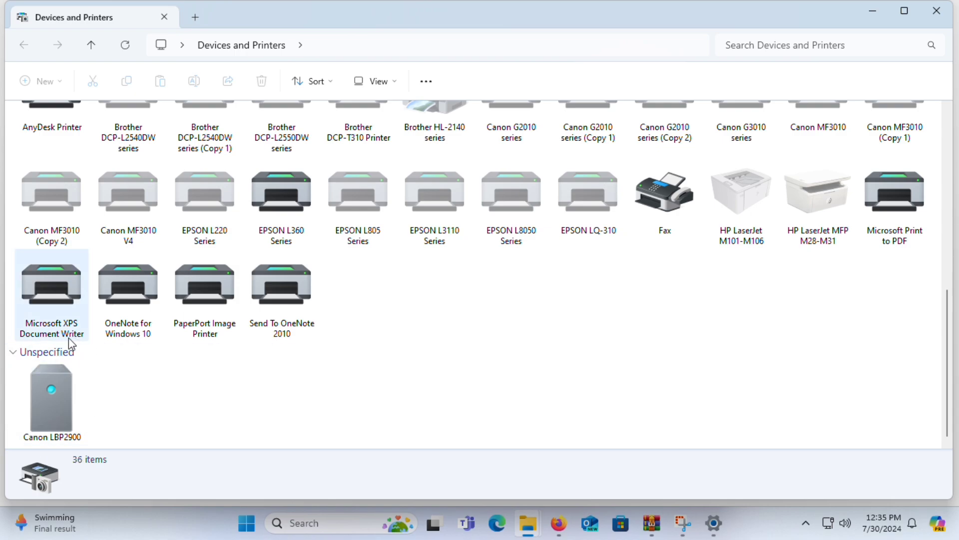
Step: Check the properties of the unspecified Canon LBP2900 device, close them and minimize the open windows
{"action": "double_click", "coordinate": [57, 376]}
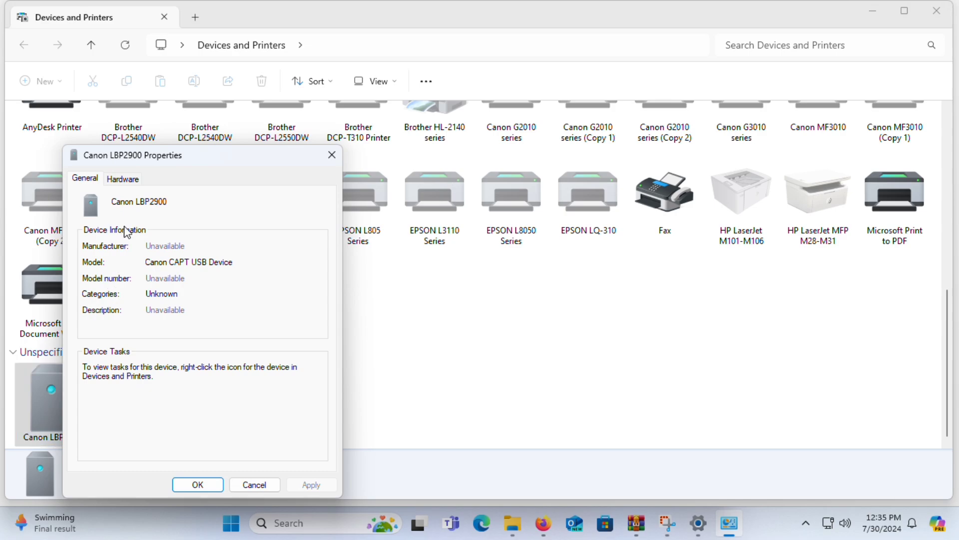
{"action": "left_click", "coordinate": [338, 155]}
{"action": "left_click", "coordinate": [880, 10]}
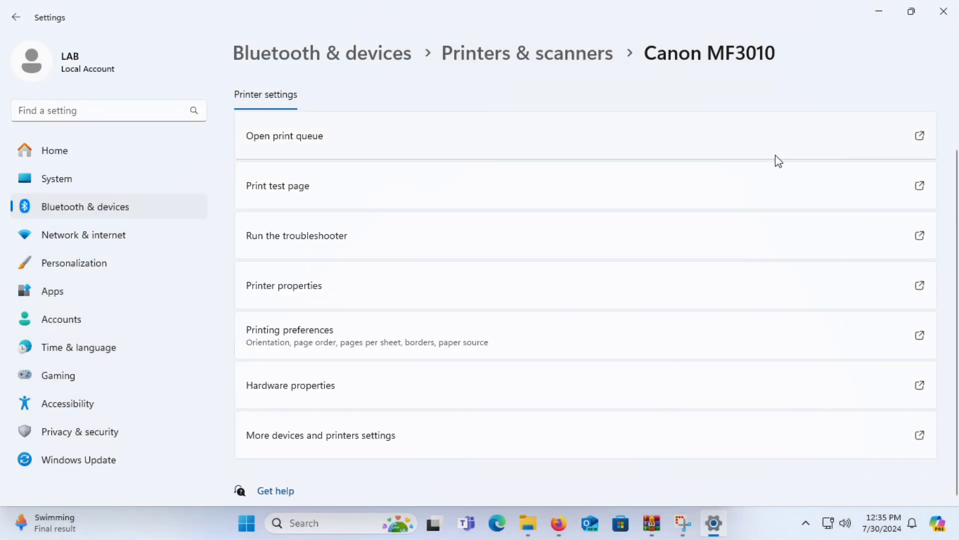
{"action": "left_click", "coordinate": [880, 12]}
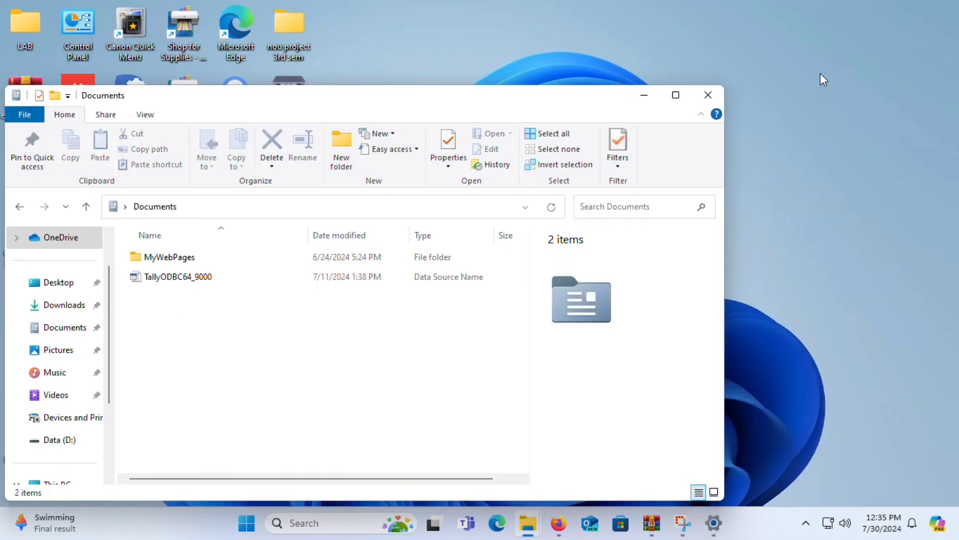
{"action": "left_click", "coordinate": [648, 97]}
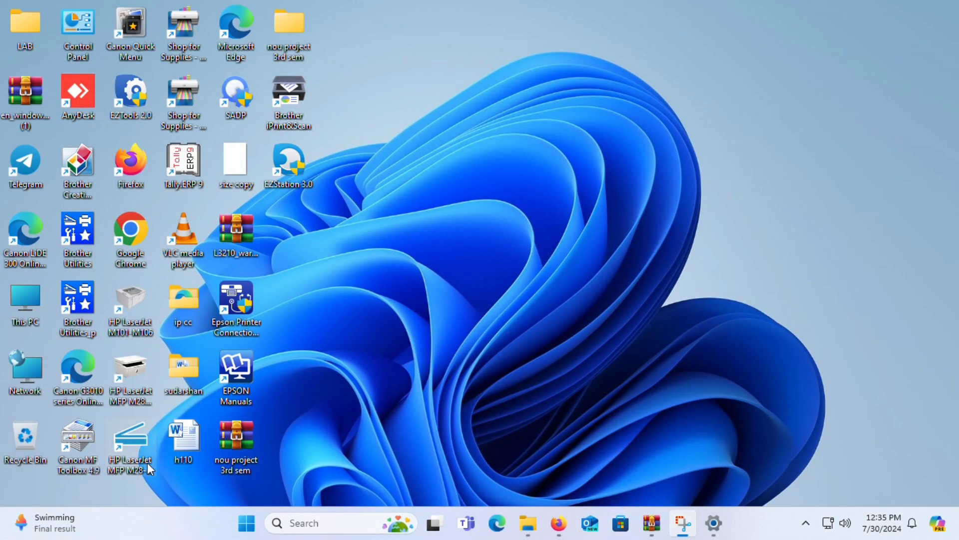
Step: Switch to Google Chrome and search the web for "canon lbp 2900 driver"
{"action": "double_click", "coordinate": [142, 230]}
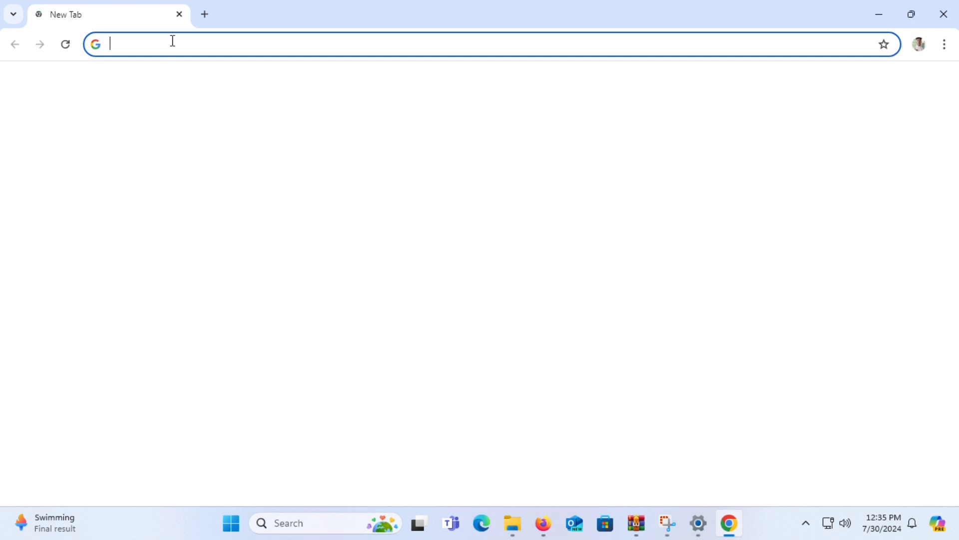
{"action": "type", "text": "canon "}
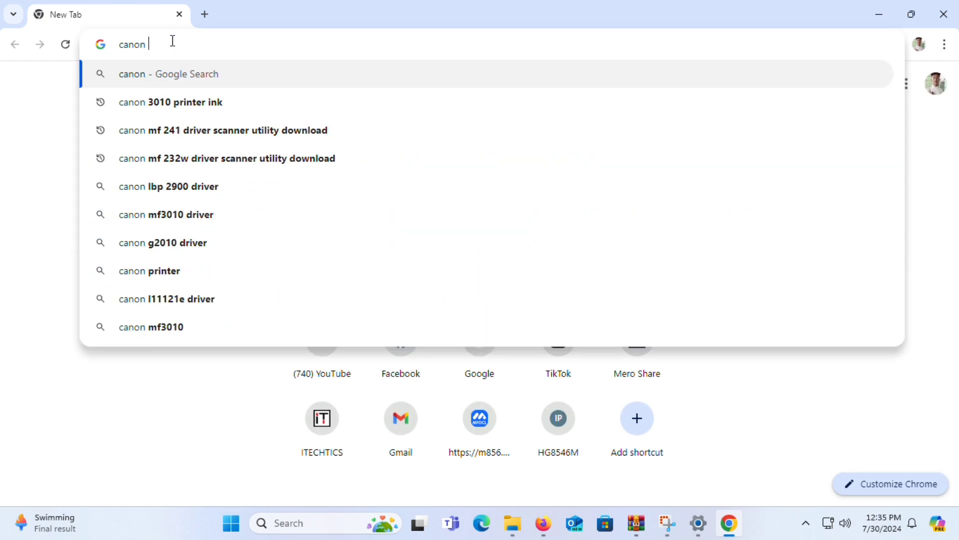
{"action": "type", "text": "lb"}
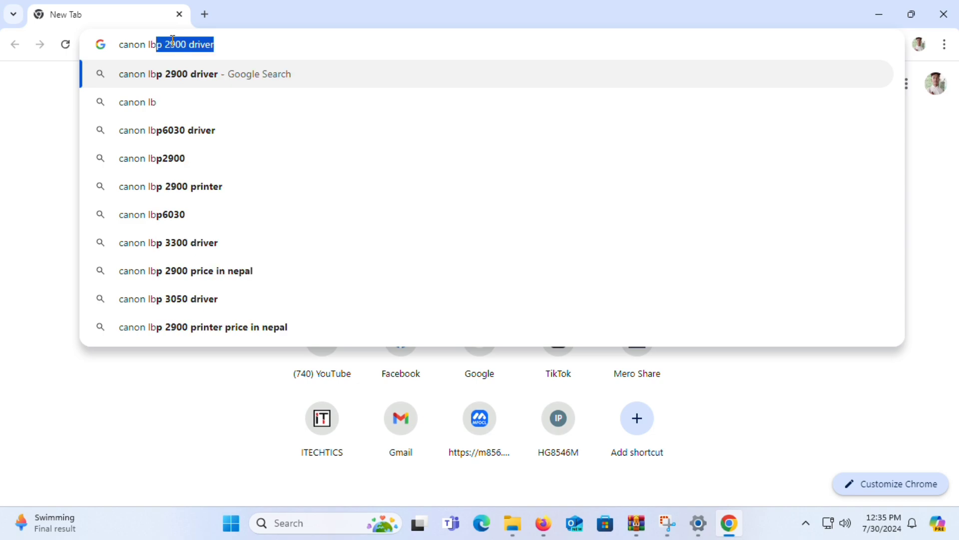
{"action": "type", "text": "p 2900 driver"}
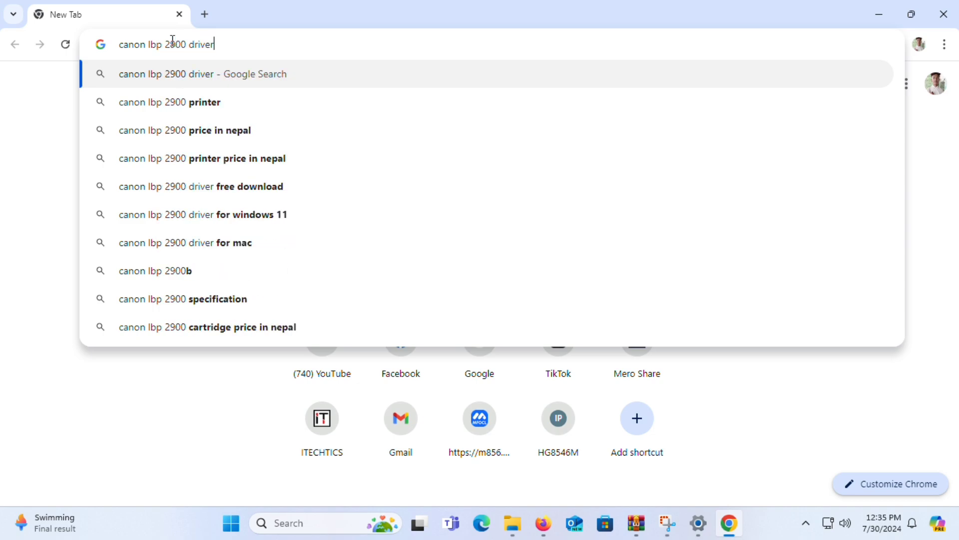
{"action": "key", "text": "Return"}
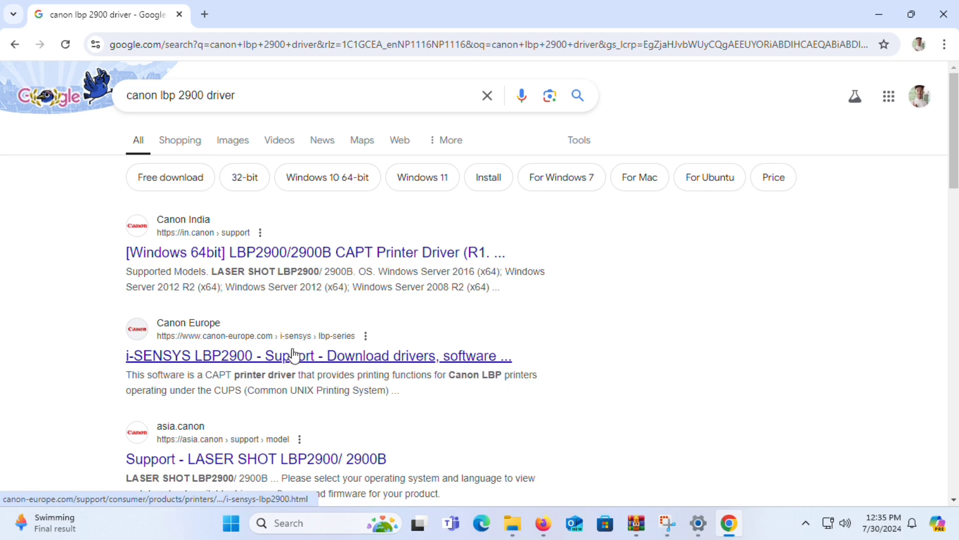
Step: Download the Windows 64bit LBP2900/2900B CAPT Printer Driver from the Canon India page and show the file in its folder
{"action": "left_click", "coordinate": [257, 252]}
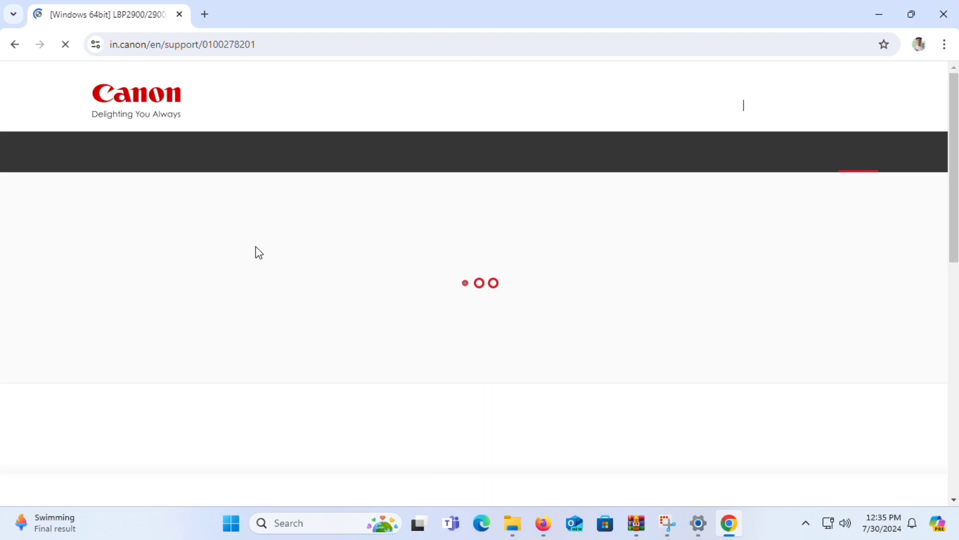
{"action": "left_click", "coordinate": [472, 440]}
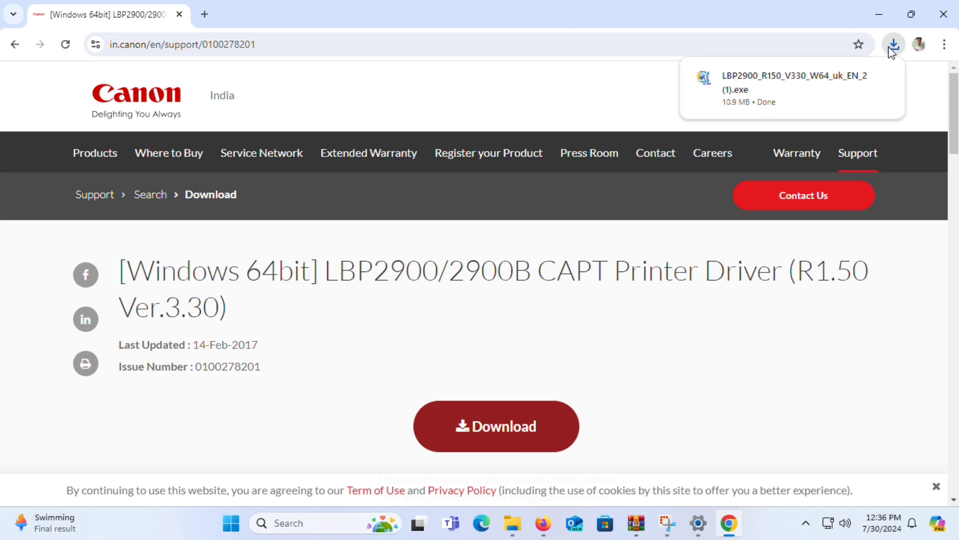
{"action": "left_click", "coordinate": [855, 78]}
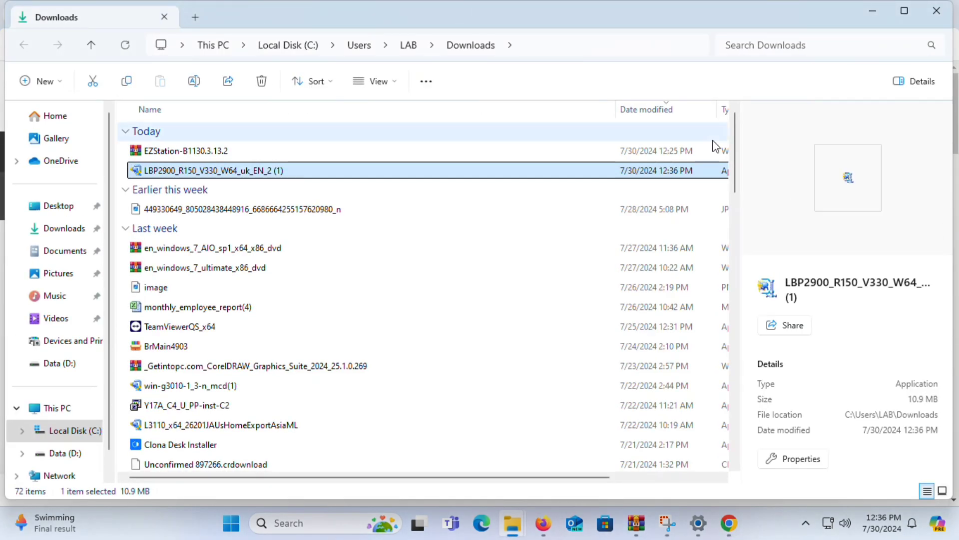
Step: Extract the LBP2900_R150_V330_W64_uk_EN_2 (1) package directly into the Downloads folder with WinRAR
{"action": "right_click", "coordinate": [222, 173]}
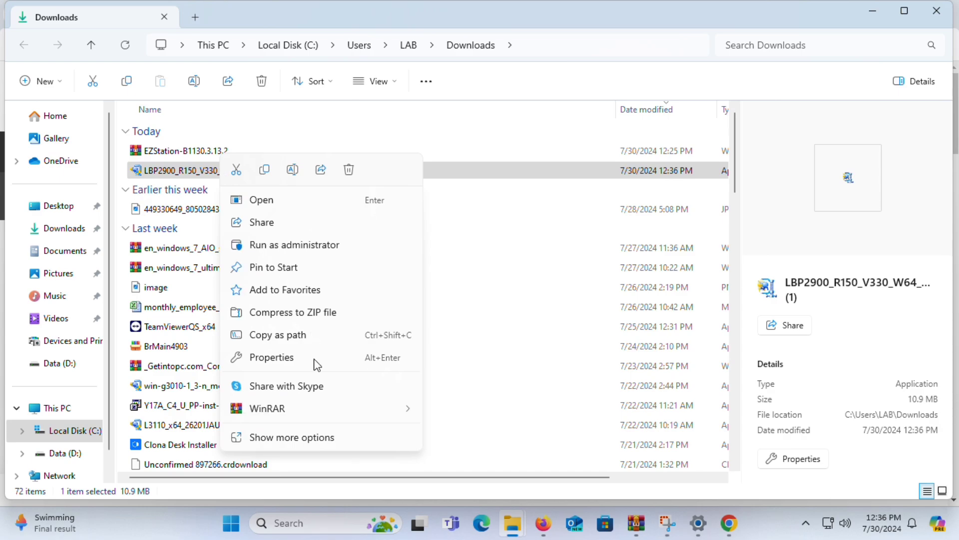
{"action": "left_click", "coordinate": [272, 437]}
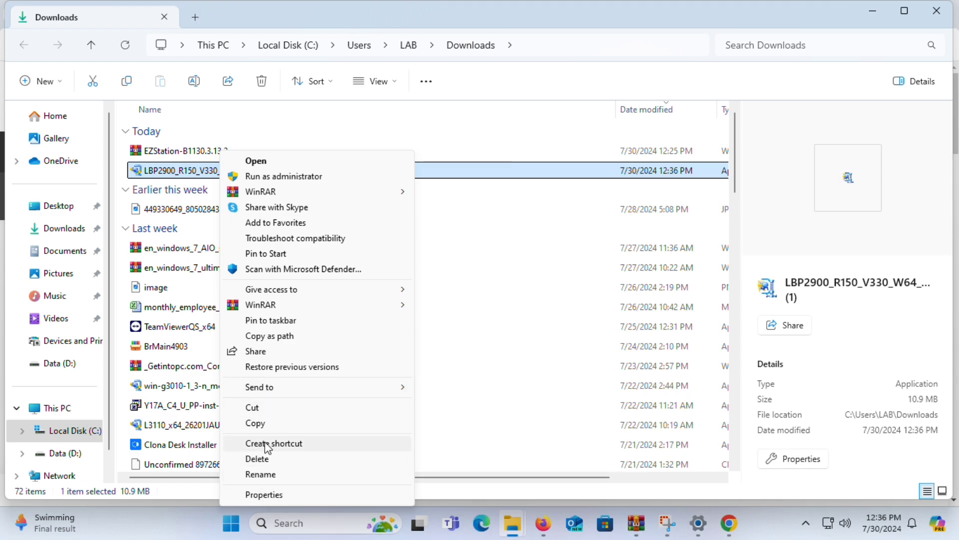
{"action": "mouse_move", "coordinate": [276, 197]}
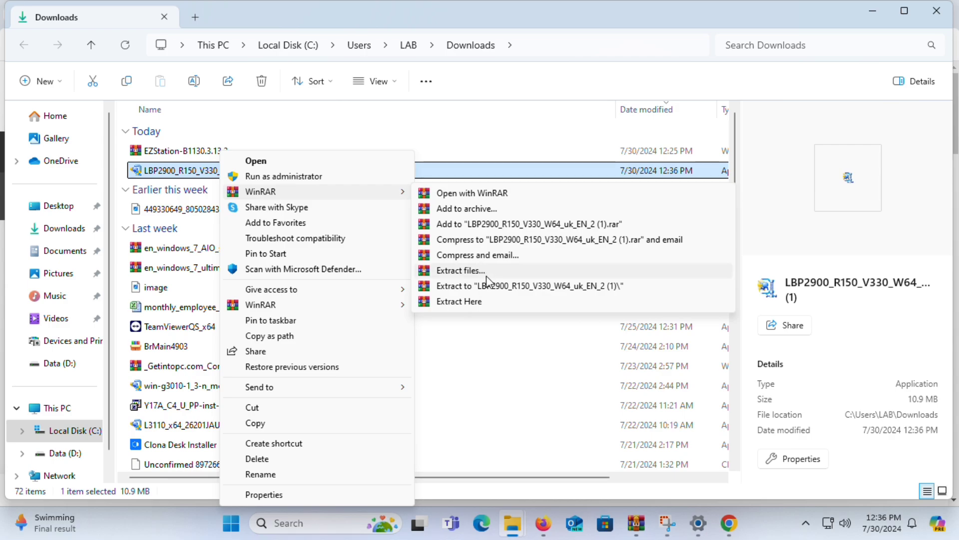
{"action": "left_click", "coordinate": [476, 301]}
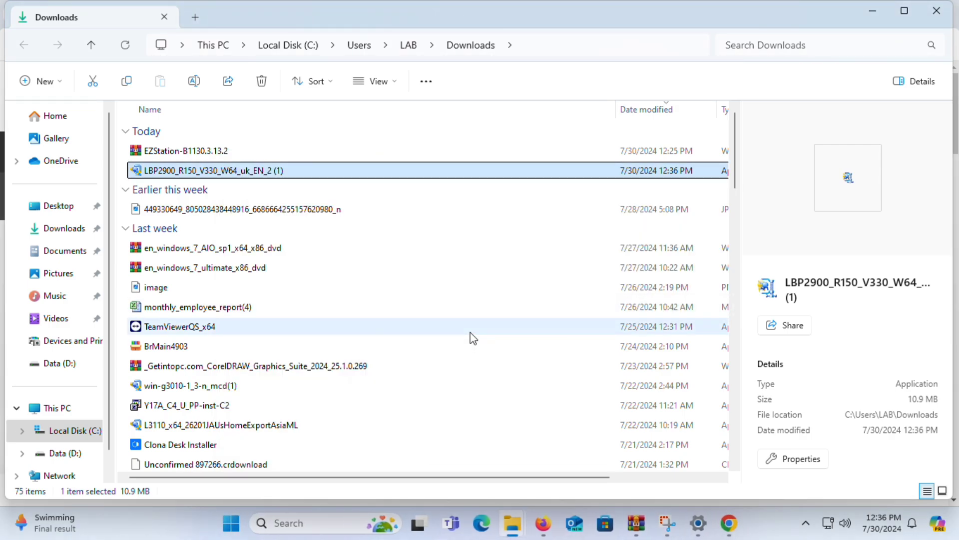
Step: Copy the LBP2900_R150_V330_W64_uk_EN_2 (1) file from Downloads, minimize the open windows and paste it onto the desktop
{"action": "right_click", "coordinate": [411, 143]}
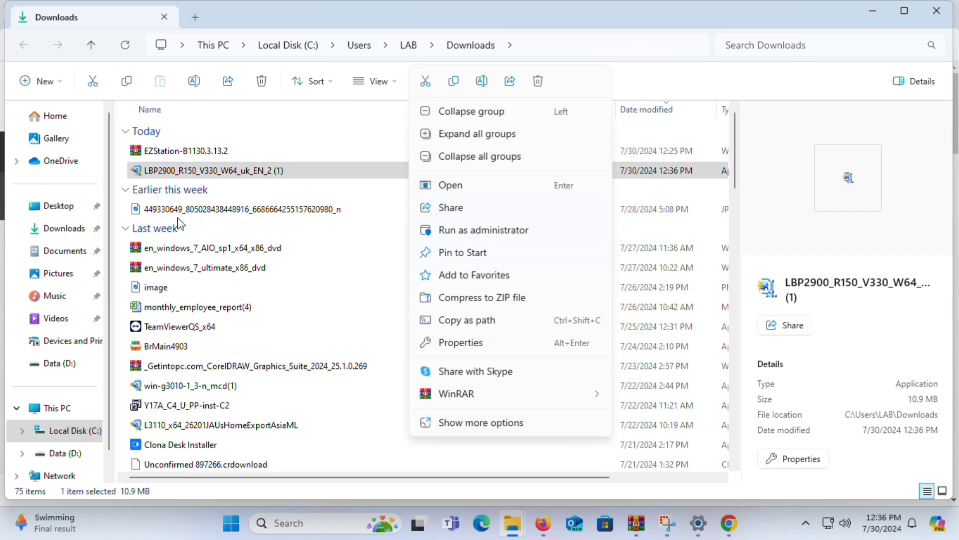
{"action": "right_click", "coordinate": [156, 172]}
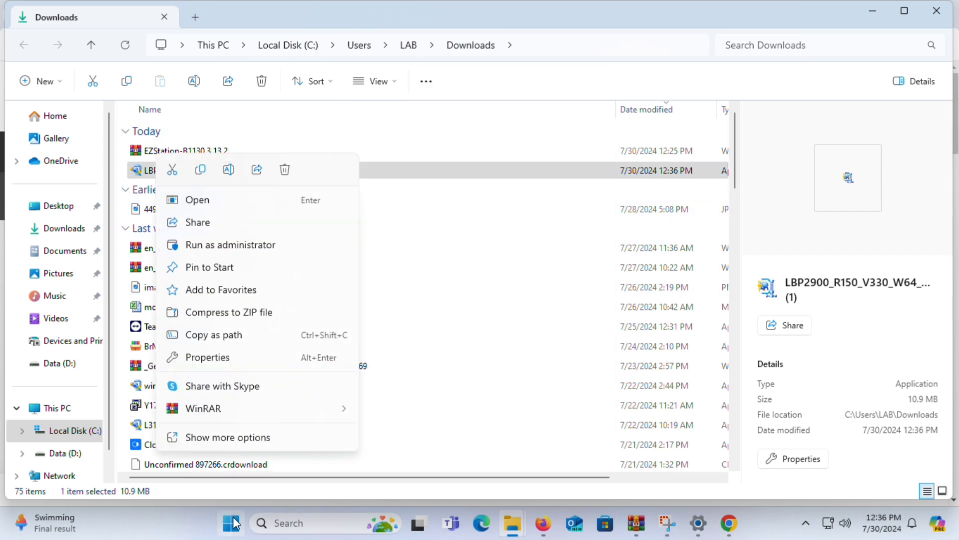
{"action": "left_click", "coordinate": [229, 443]}
{"action": "left_click", "coordinate": [196, 426]}
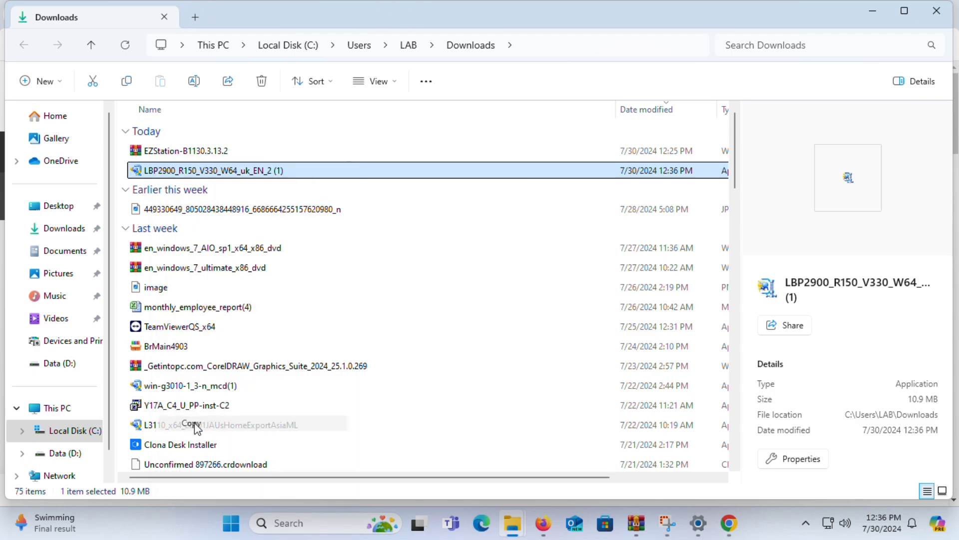
{"action": "left_click", "coordinate": [877, 15]}
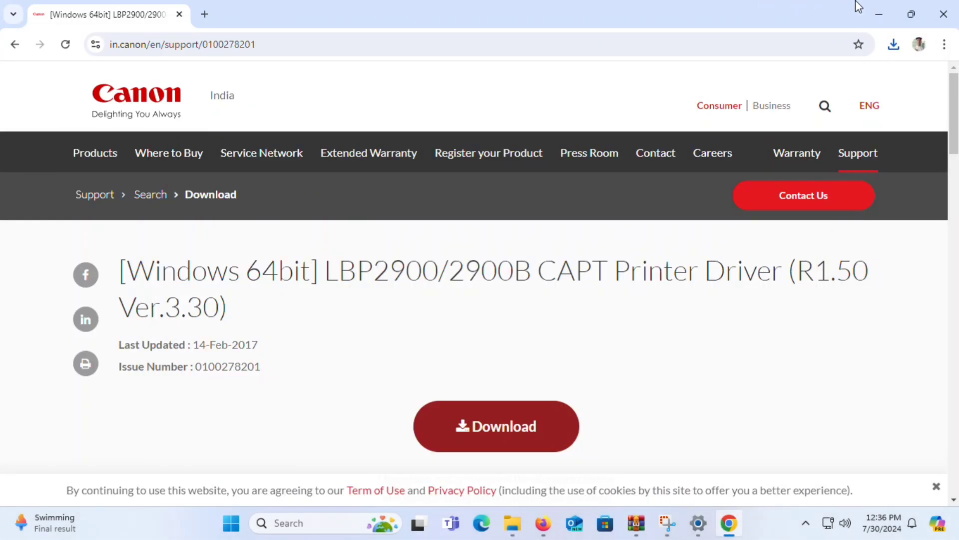
{"action": "left_click", "coordinate": [878, 10]}
{"action": "right_click", "coordinate": [410, 156]}
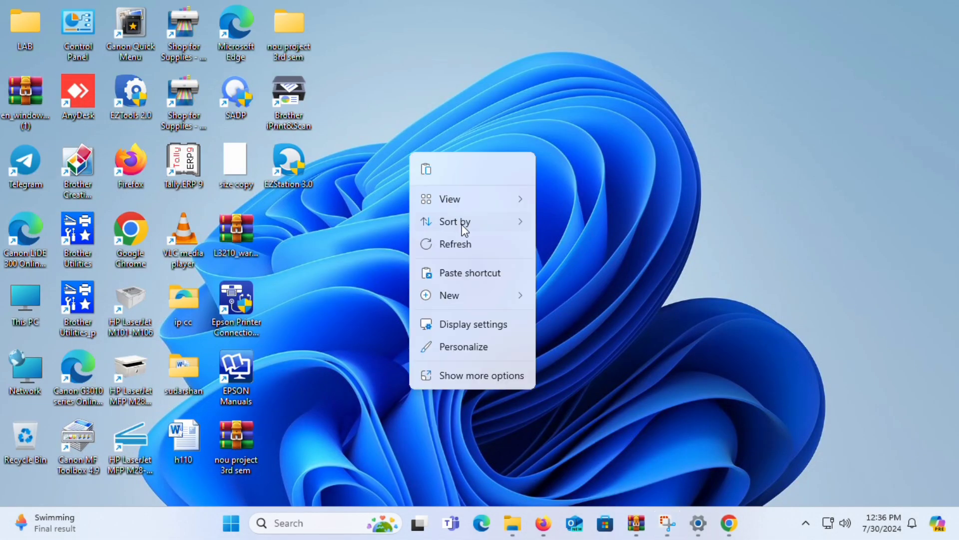
{"action": "left_click", "coordinate": [463, 374]}
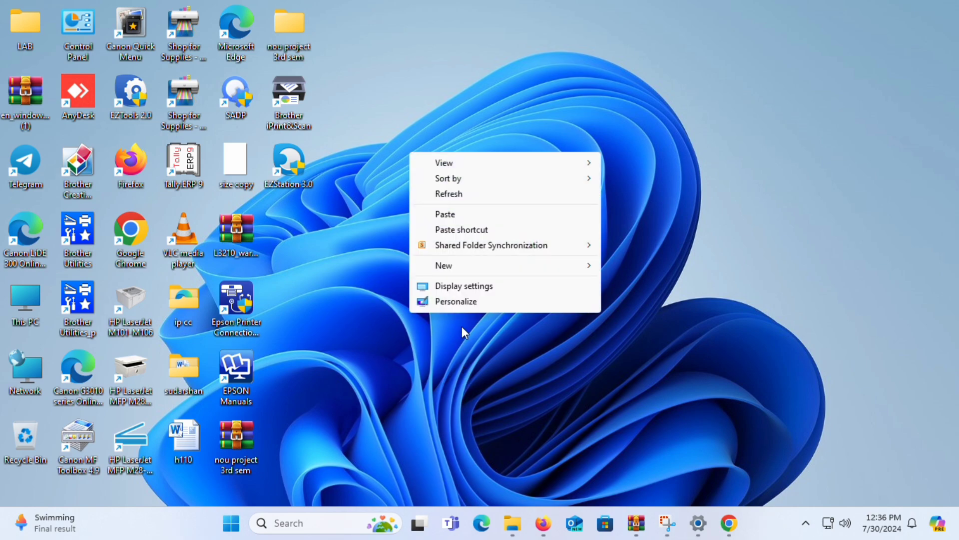
{"action": "left_click", "coordinate": [450, 216]}
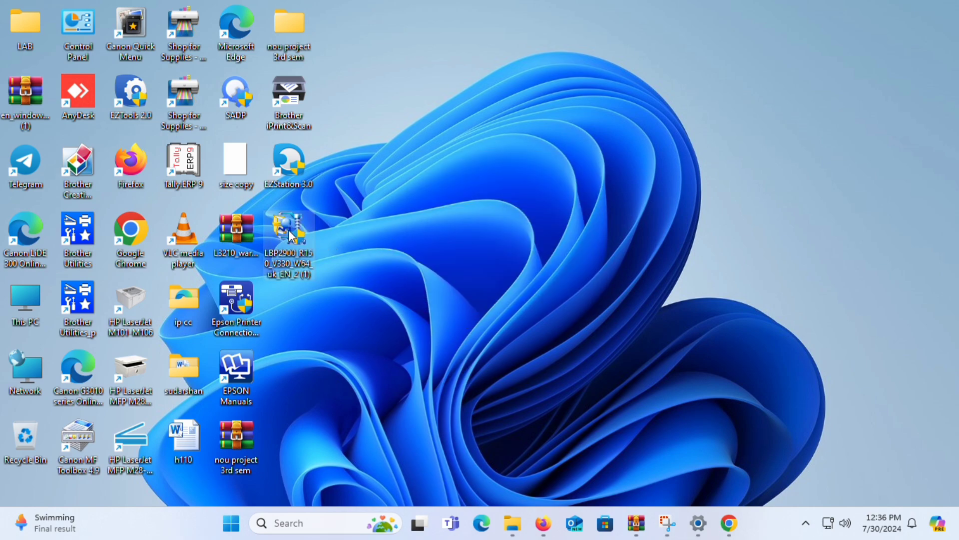
Step: Extract the LBP2900_R150_V330_W64_uk_EN_2 (1) package directly onto the desktop with WinRAR and refresh the desktop
{"action": "right_click", "coordinate": [293, 235]}
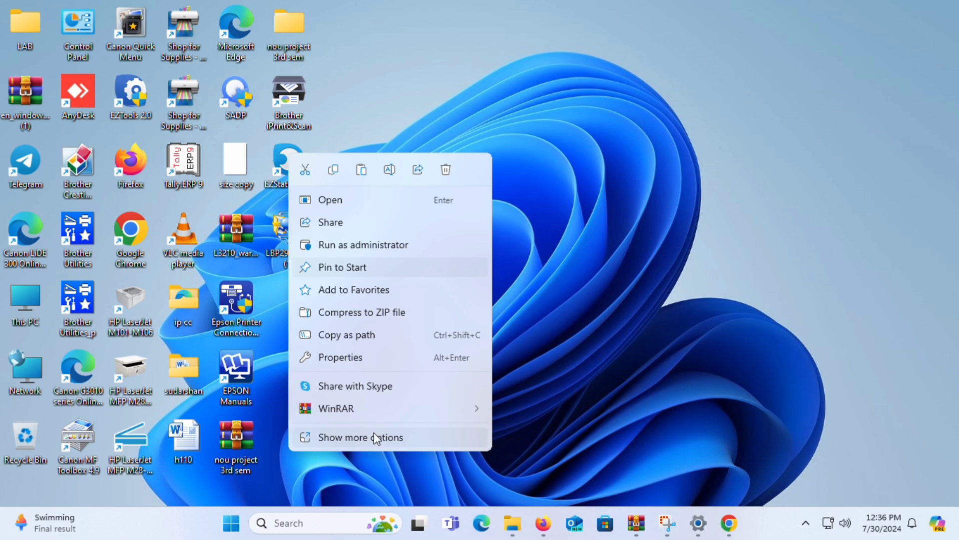
{"action": "left_click", "coordinate": [375, 434]}
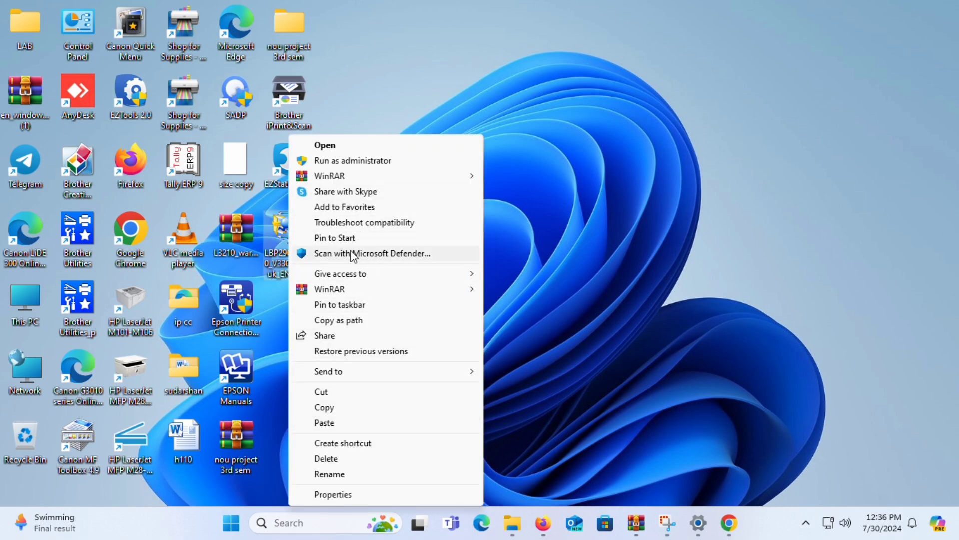
{"action": "mouse_move", "coordinate": [349, 175]}
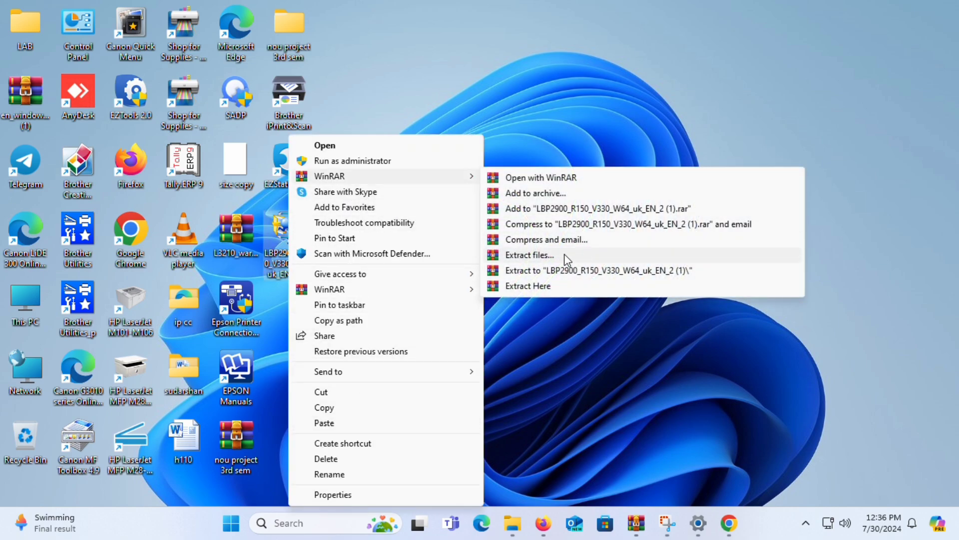
{"action": "left_click", "coordinate": [550, 286]}
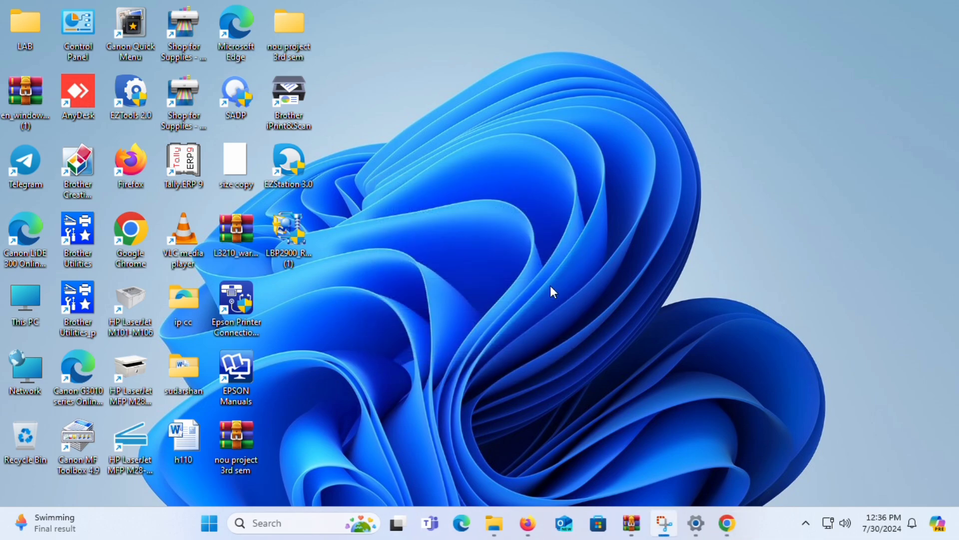
{"action": "right_click", "coordinate": [493, 249]}
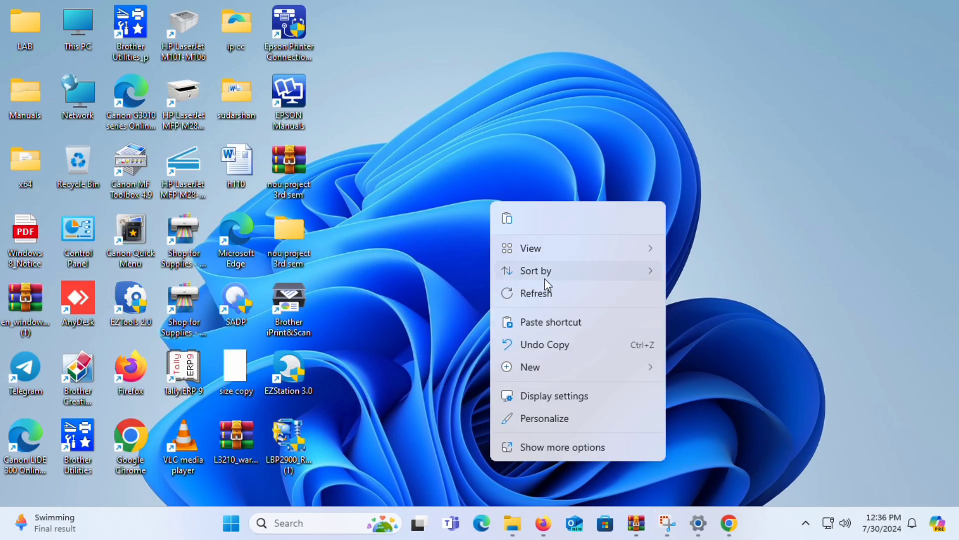
{"action": "left_click", "coordinate": [544, 295]}
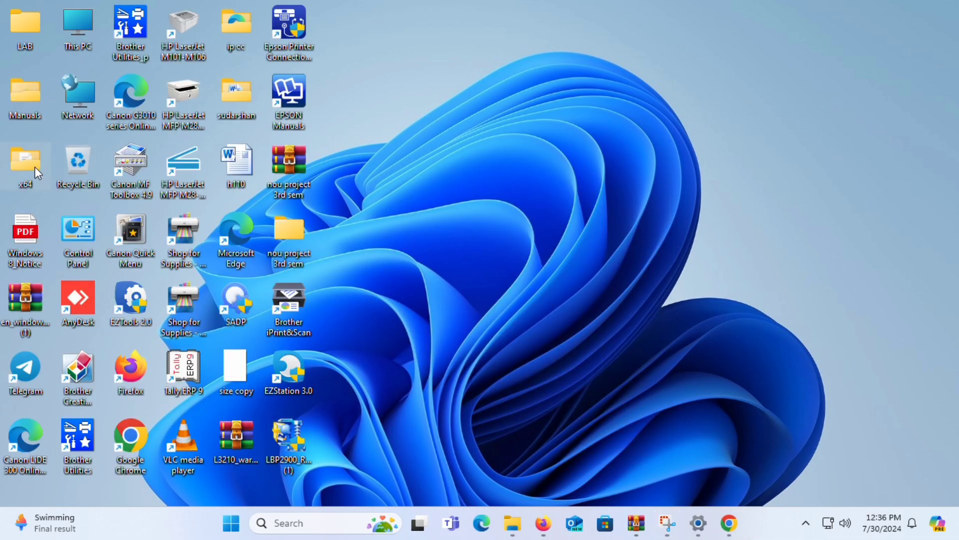
Step: Open the extracted x64 folder on the desktop and launch its Setup application
{"action": "double_click", "coordinate": [34, 167]}
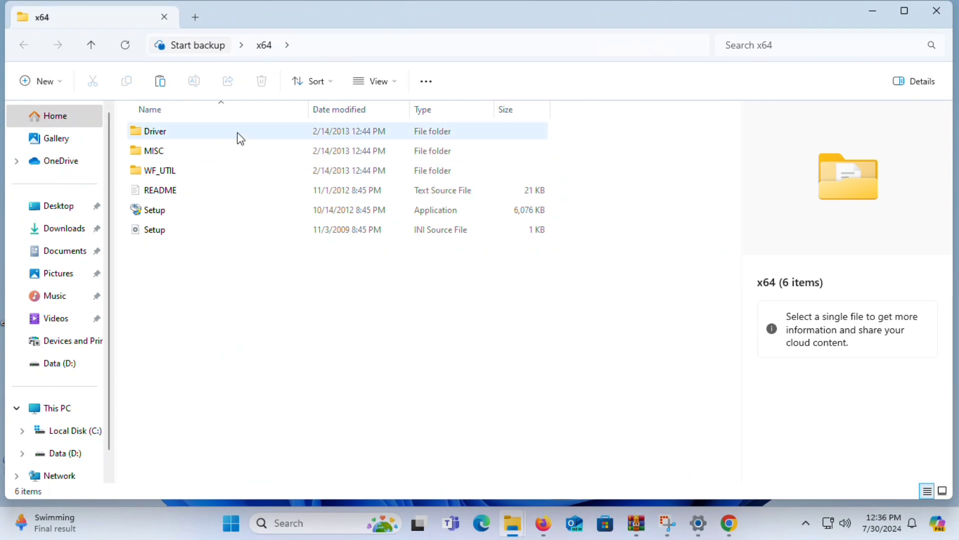
{"action": "left_click", "coordinate": [197, 210]}
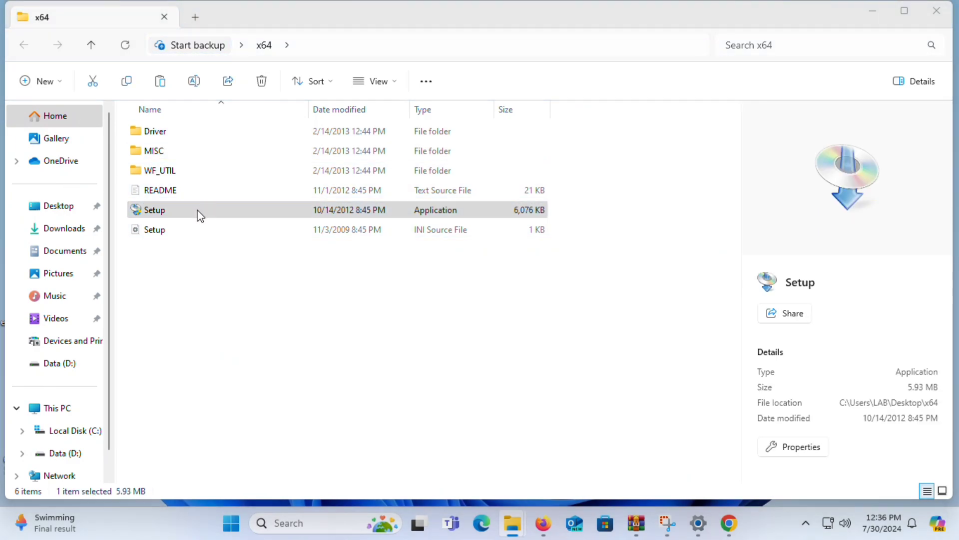
{"action": "key", "text": "Return"}
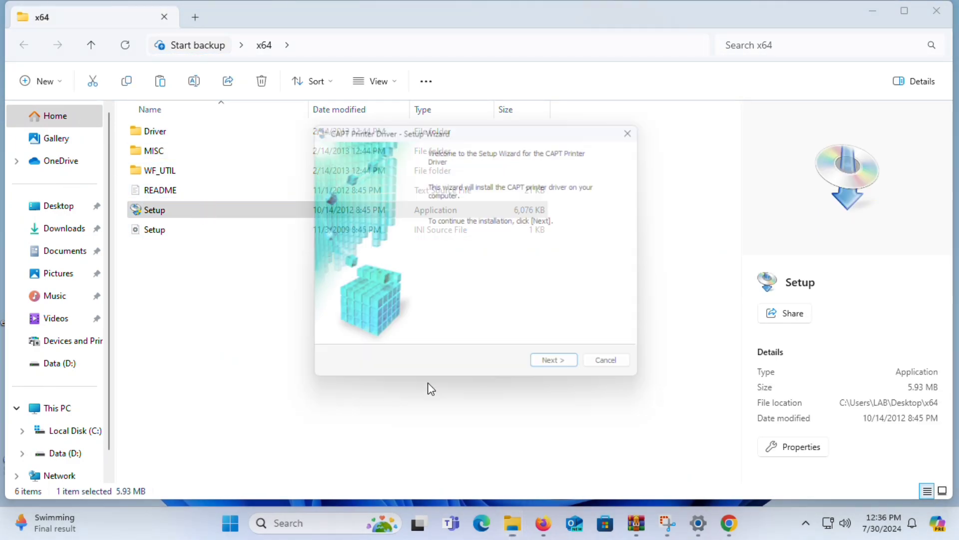
Step: Install the CAPT printer driver with the Install with USB Connection option and exit the wizard without restarting the computer
{"action": "left_click", "coordinate": [561, 371]}
{"action": "left_click", "coordinate": [561, 371]}
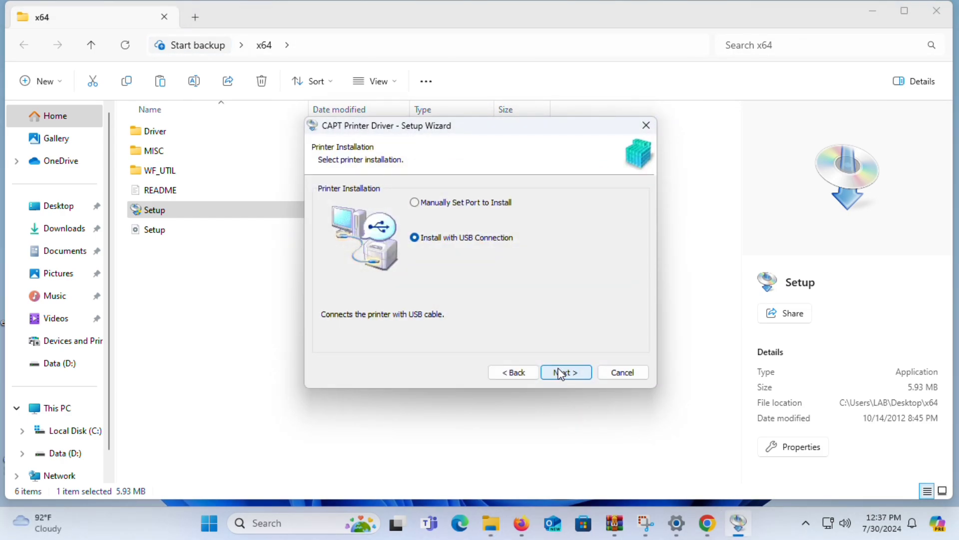
{"action": "left_click", "coordinate": [560, 372]}
{"action": "left_click", "coordinate": [512, 288]}
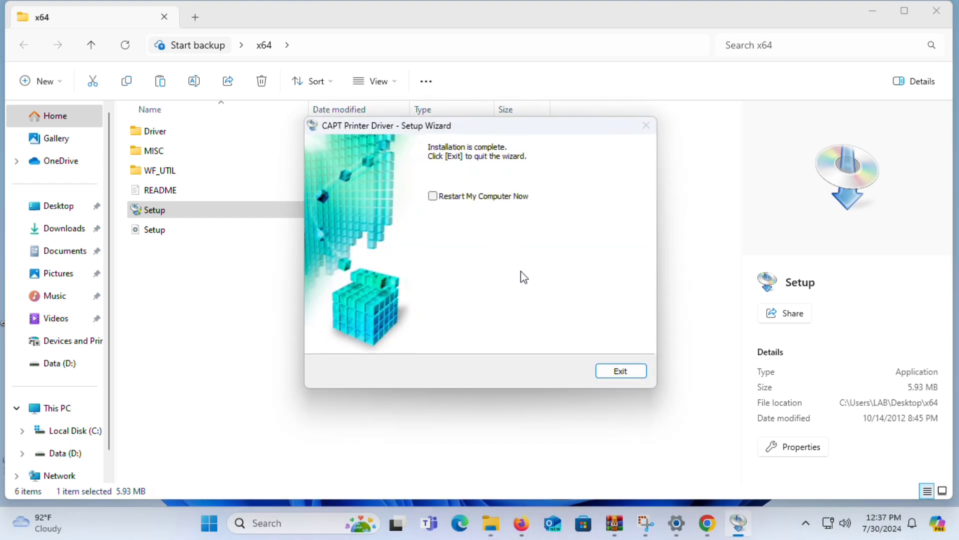
{"action": "left_click", "coordinate": [634, 374]}
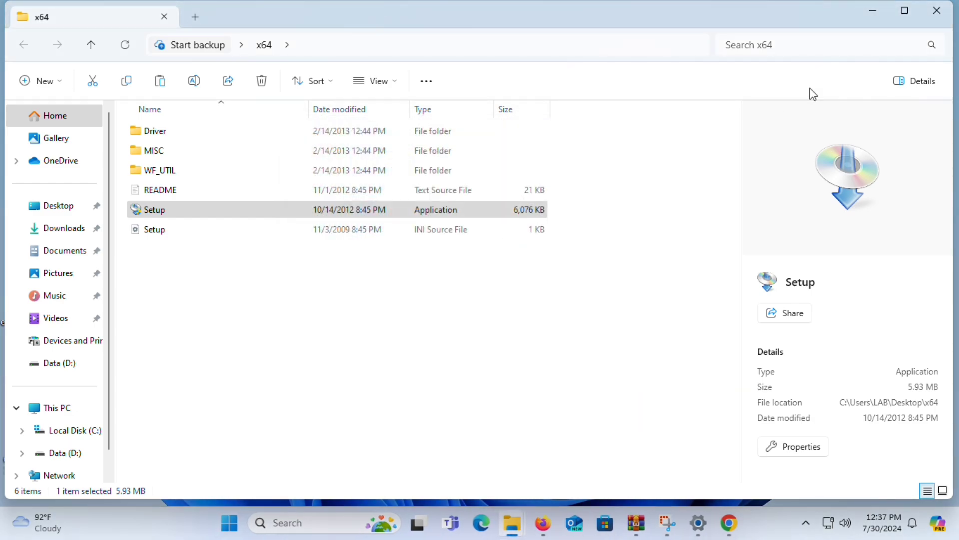
Step: Minimize the x64 folder, find and open Control Panel through Windows search, and go to Devices and Printers under Hardware and Sound
{"action": "left_click", "coordinate": [875, 10]}
{"action": "left_click", "coordinate": [695, 528]}
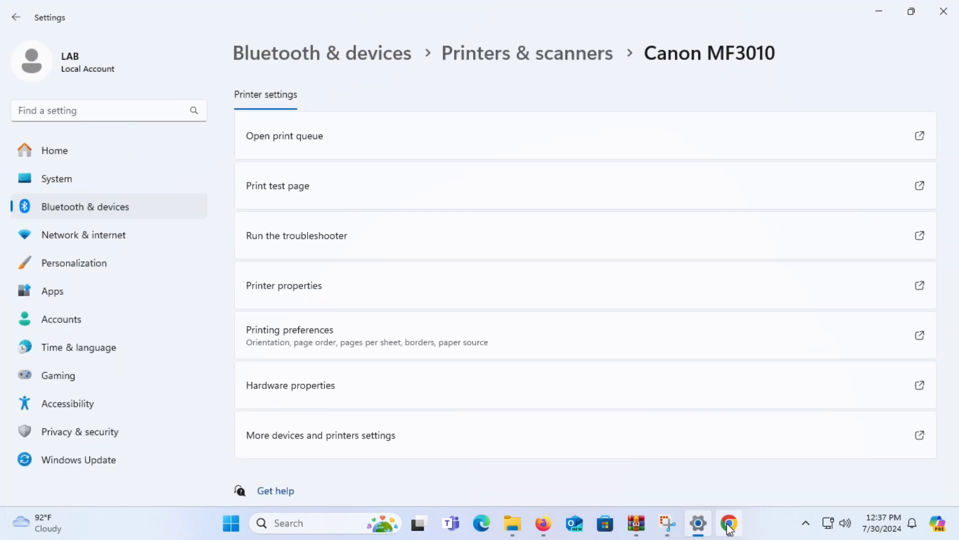
{"action": "mouse_move", "coordinate": [675, 537]}
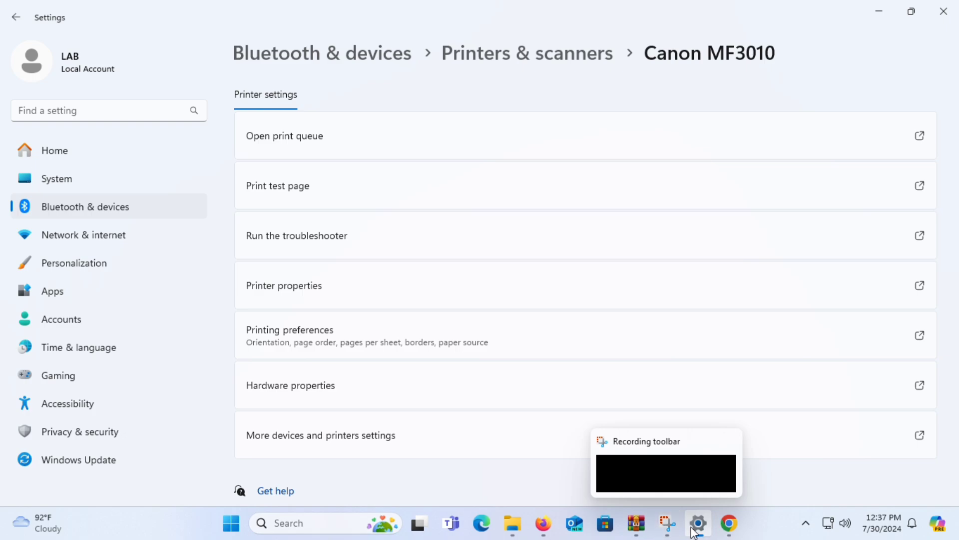
{"action": "left_click", "coordinate": [306, 534]}
{"action": "type", "text": "con"}
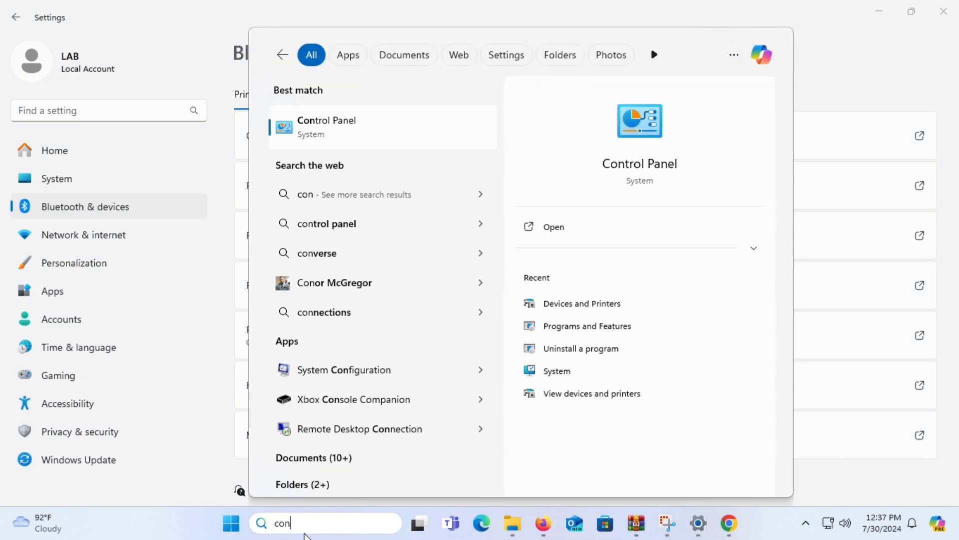
{"action": "left_click", "coordinate": [426, 121]}
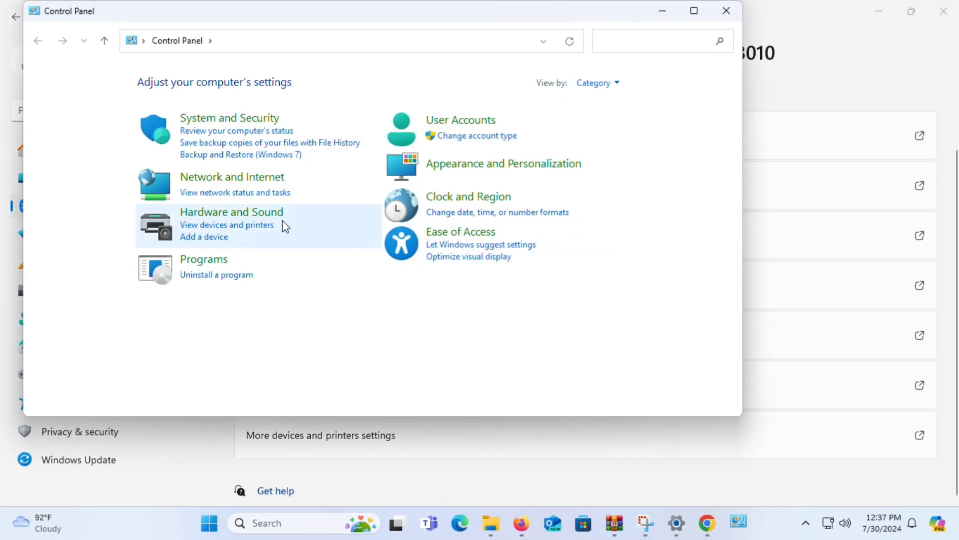
{"action": "left_click", "coordinate": [210, 214]}
{"action": "left_click", "coordinate": [257, 84]}
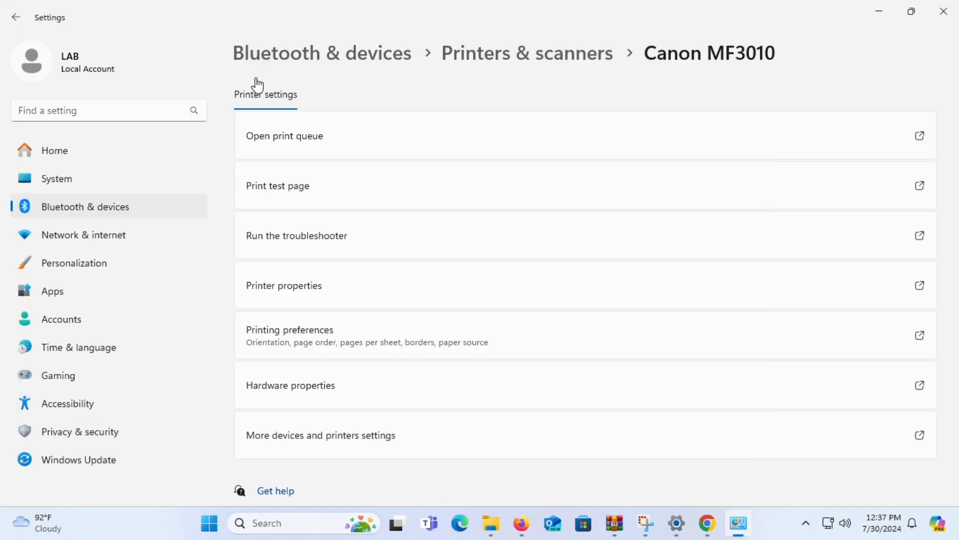
Step: Open the Canon G2010 series entry in Printers & scanners and follow More devices and printers settings to the Devices and Printers window
{"action": "scroll", "coordinate": [343, 364], "scroll_direction": "down", "scroll_amount": 4}
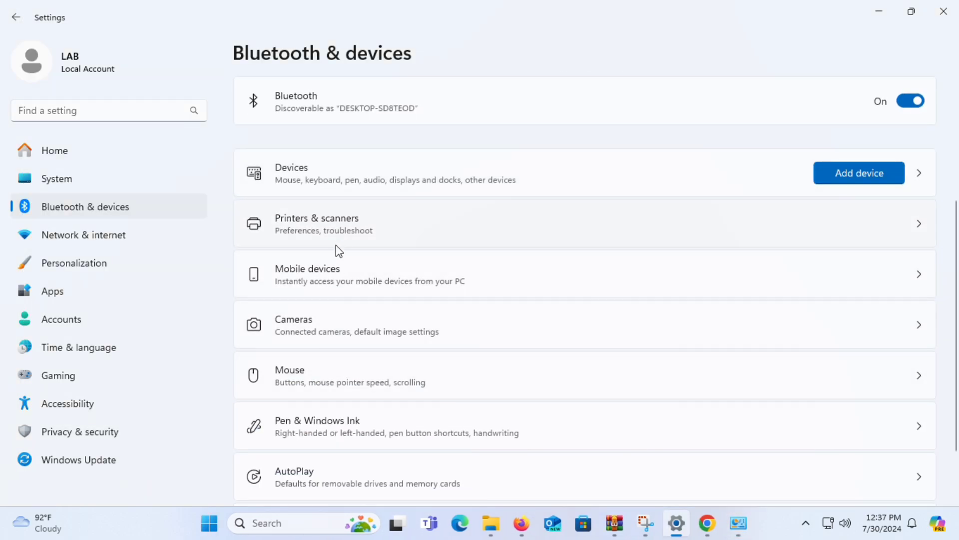
{"action": "left_click", "coordinate": [400, 223]}
{"action": "scroll", "coordinate": [418, 322], "scroll_direction": "down", "scroll_amount": 2}
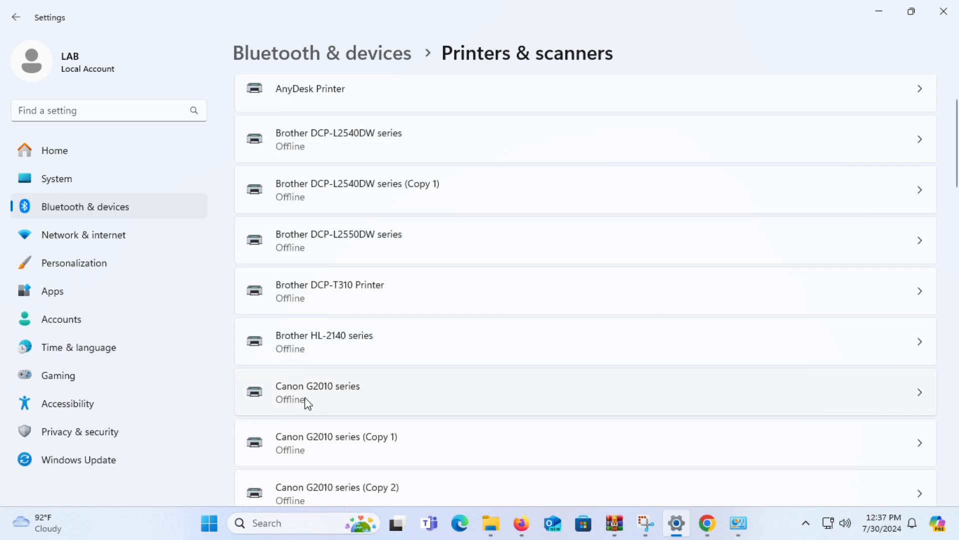
{"action": "left_click", "coordinate": [304, 398]}
{"action": "scroll", "coordinate": [368, 342], "scroll_direction": "down", "scroll_amount": 2}
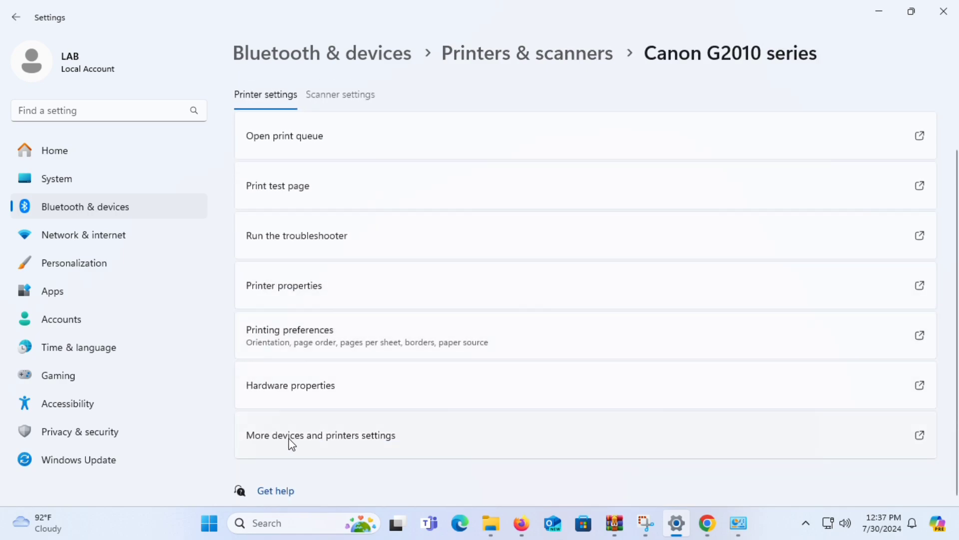
{"action": "left_click", "coordinate": [289, 440]}
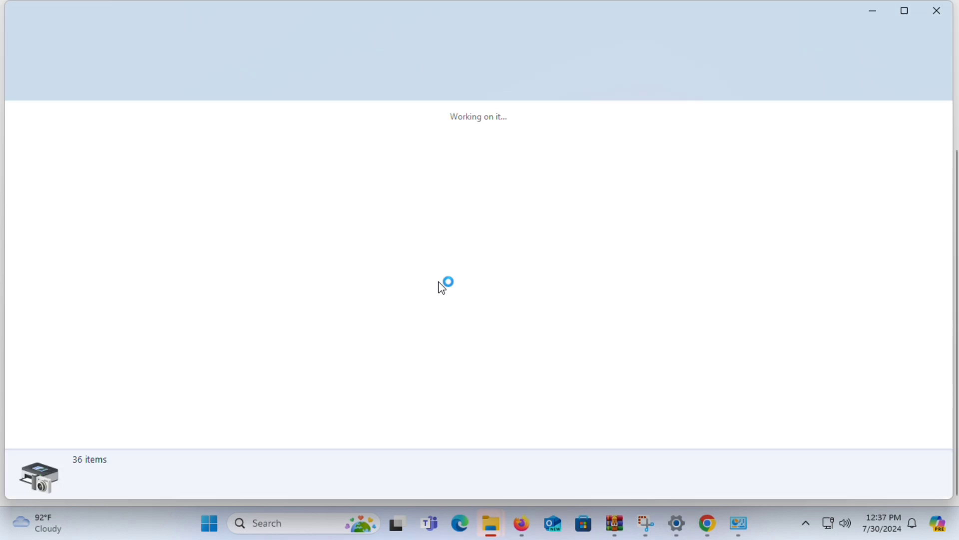
Step: Open the printer properties of the Canon LBP2900 in Devices and Printers and print a test page
{"action": "scroll", "coordinate": [465, 288], "scroll_direction": "down", "scroll_amount": 3}
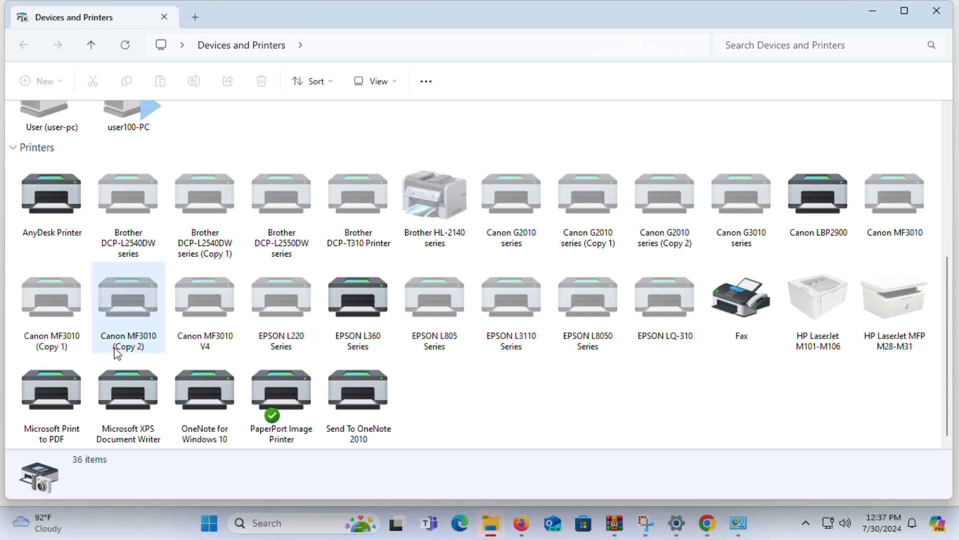
{"action": "right_click", "coordinate": [808, 188]}
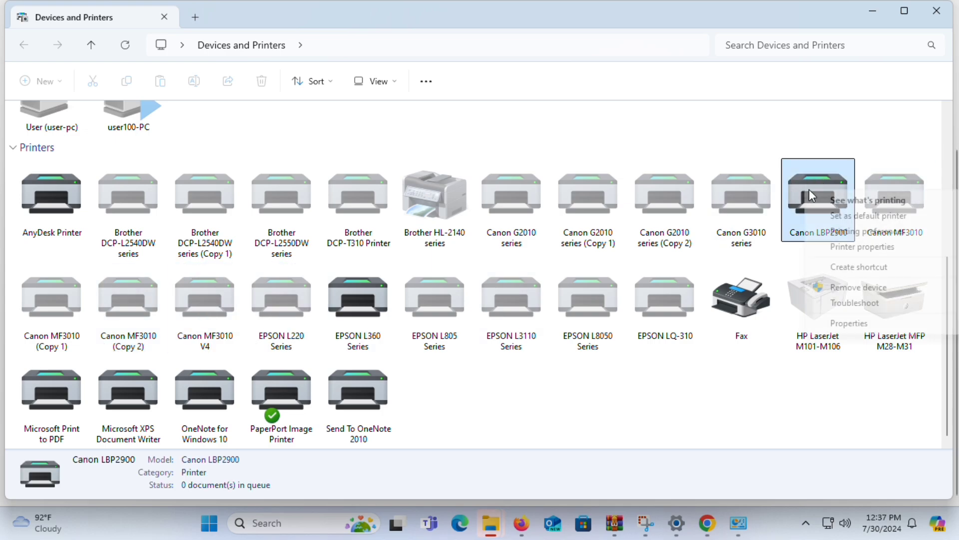
{"action": "left_click", "coordinate": [810, 190]}
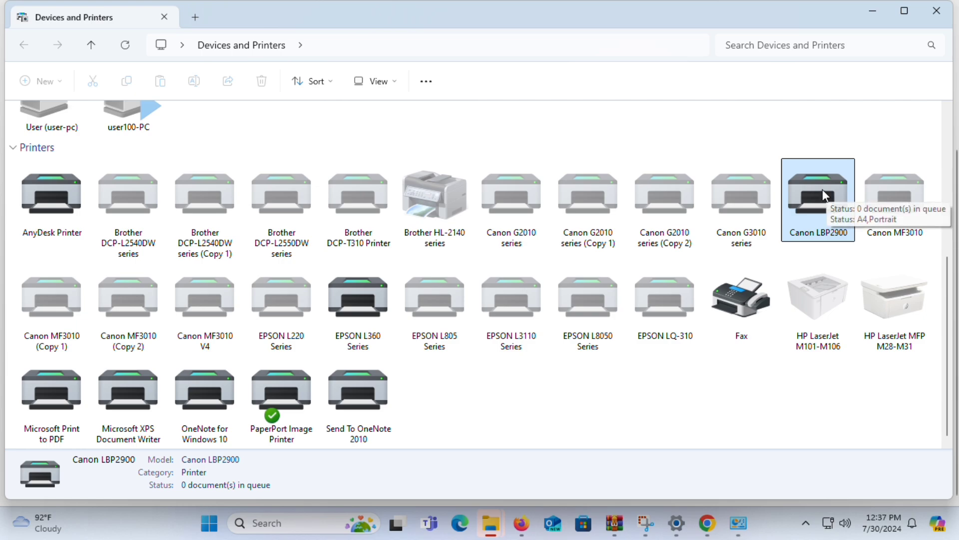
{"action": "right_click", "coordinate": [824, 190]}
{"action": "left_click", "coordinate": [856, 247]}
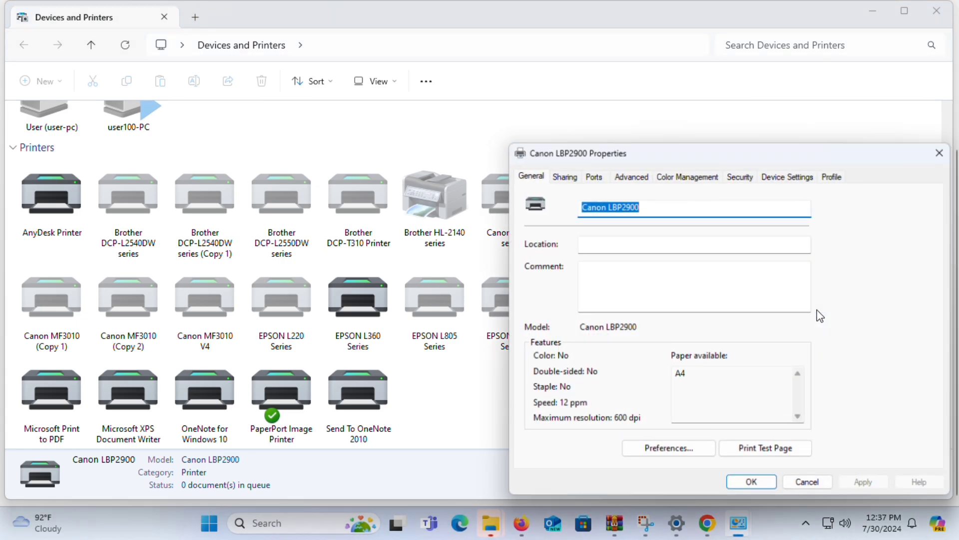
{"action": "left_click", "coordinate": [754, 455]}
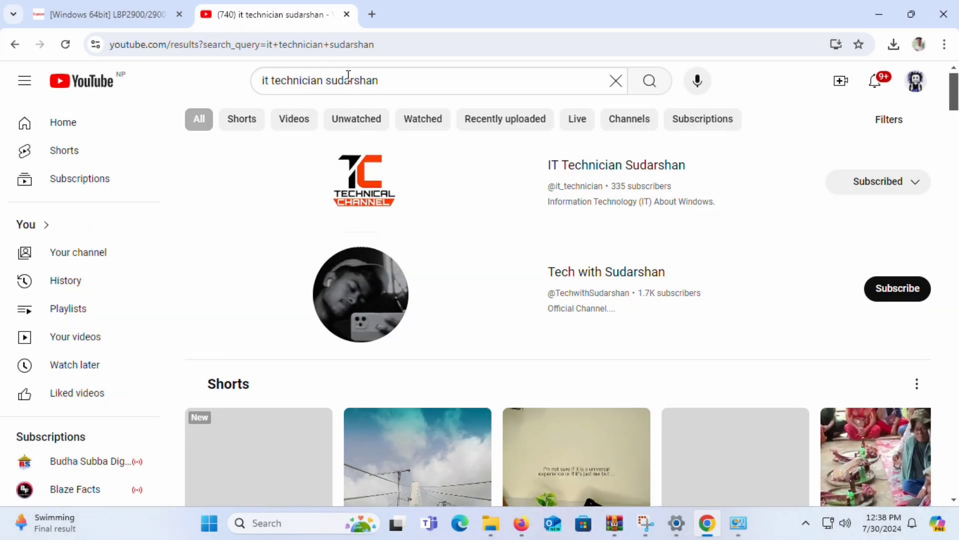
Step: Switch to Google Chrome and open the first channel in the YouTube search results
{"action": "left_click", "coordinate": [362, 189]}
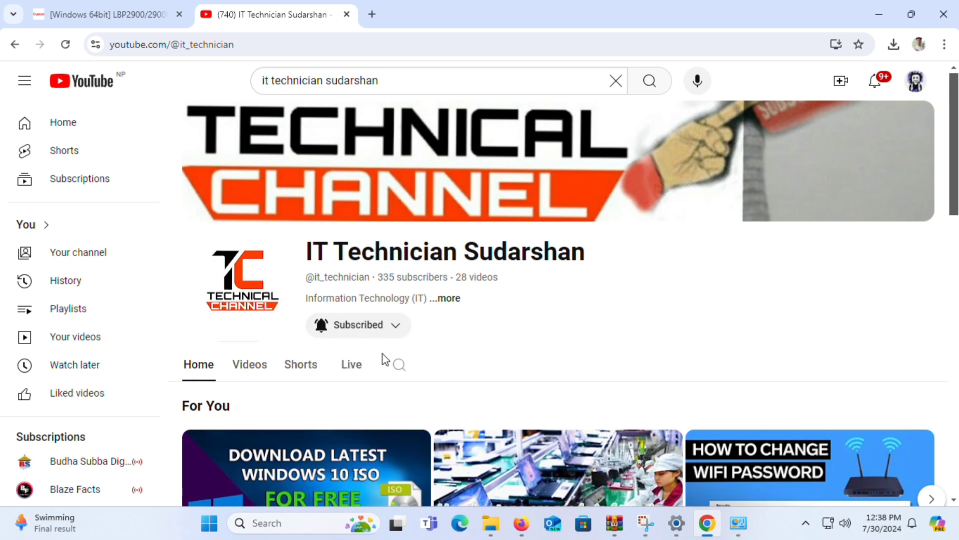